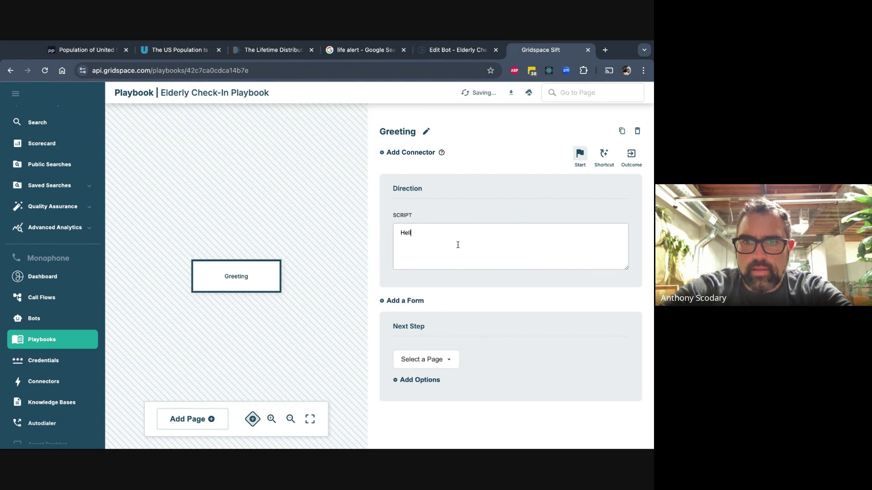
Complete the Greeting page's script so it reads "Hello Mister #name."
{"action": "type", "text": "o M"}
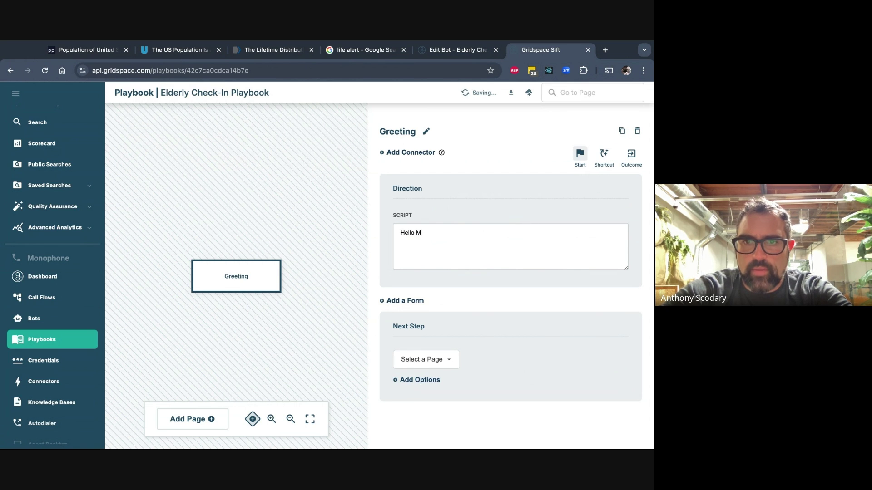
{"action": "type", "text": "Mister "}
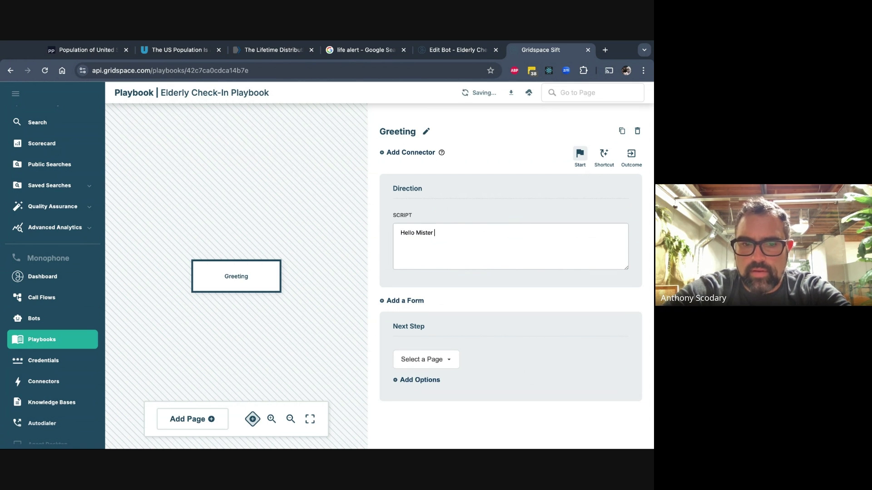
{"action": "type", "text": "#n"}
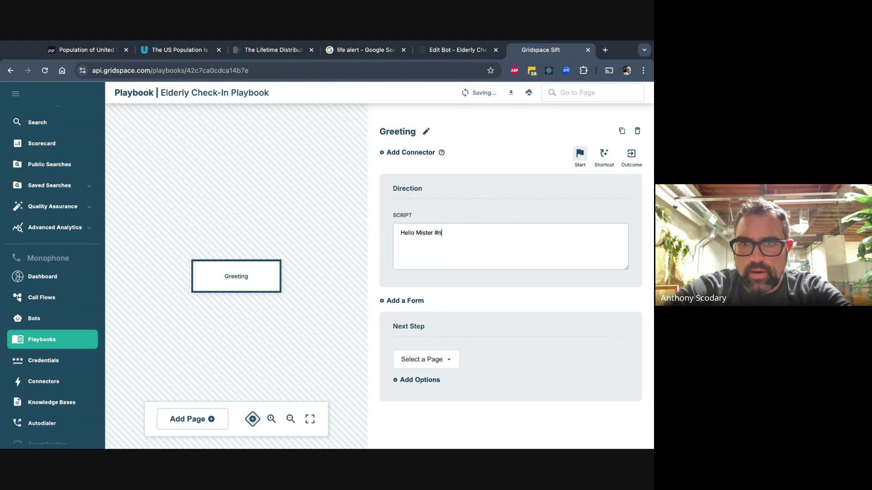
{"action": "type", "text": "ame"}
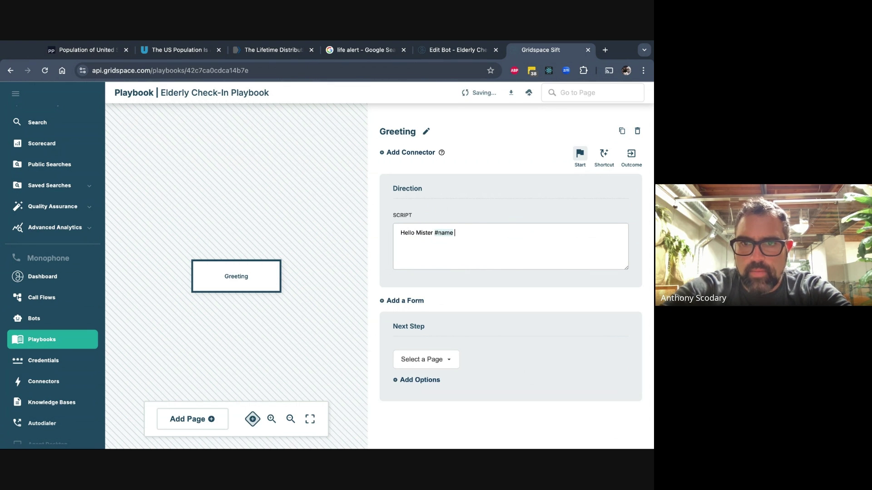
{"action": "type", "text": " how are you"}
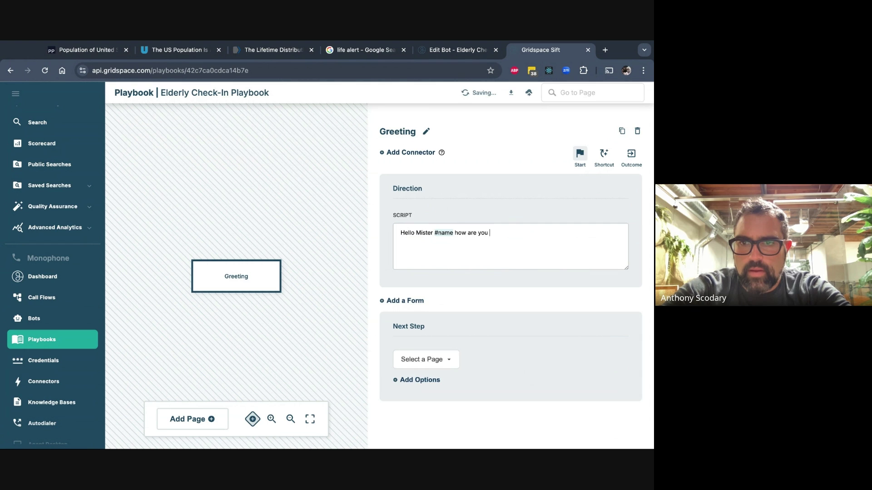
{"action": "key", "text": "BackSpace"}
{"action": "type", "text": "do"}
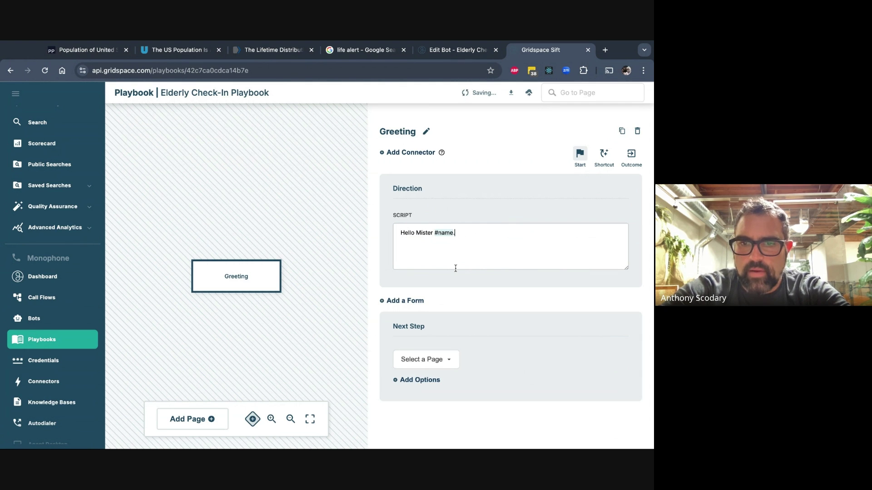
Add options to the Greeting page's next step with the question "Do you have a minute to chat today?"
{"action": "left_click", "coordinate": [420, 380]}
{"action": "left_click", "coordinate": [433, 368]}
{"action": "type", "text": "Do y"}
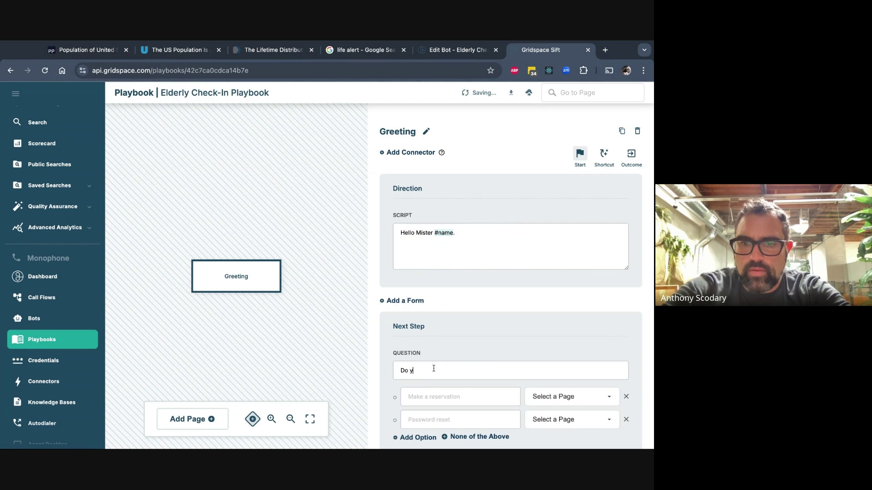
{"action": "type", "text": "ou have a minute"}
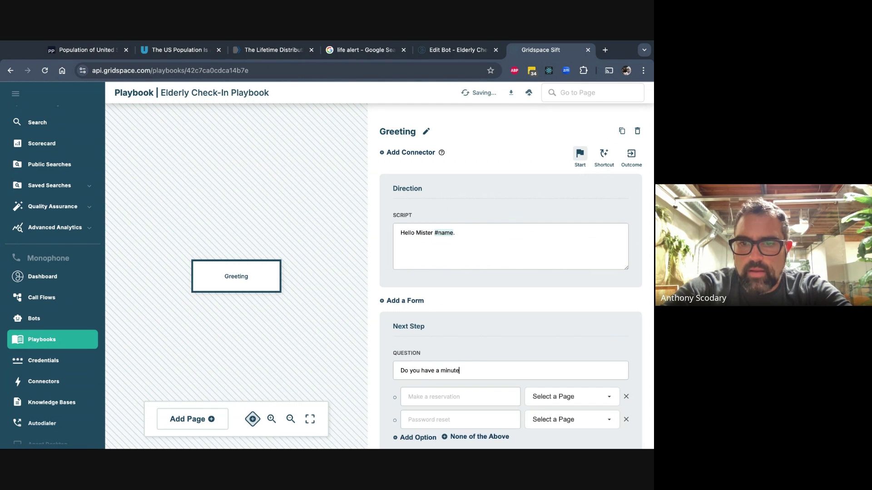
{"action": "type", "text": " to chat?"}
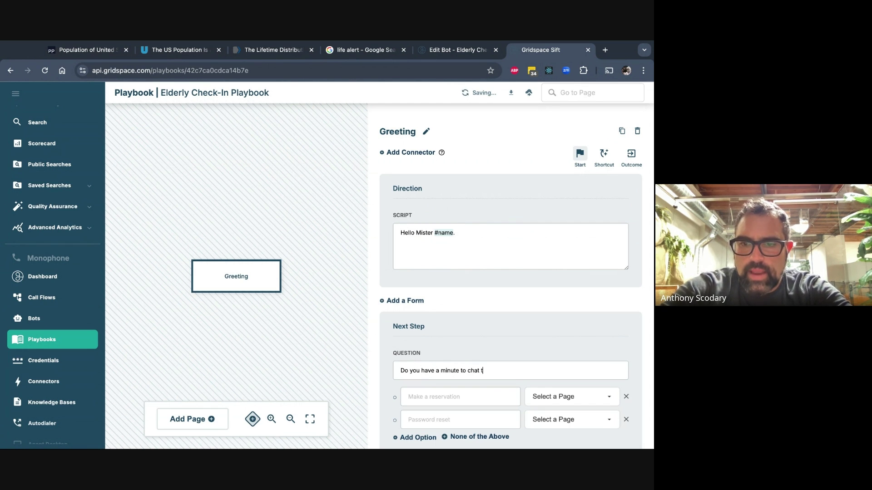
{"action": "type", "text": "oday?"}
Enter Yes and No as the answer options, and create a new Yes page as the destination of the Yes answer
{"action": "scroll", "coordinate": [499, 272], "scroll_direction": "down", "scroll_amount": 2}
{"action": "left_click", "coordinate": [433, 317]}
{"action": "type", "text": "Ye"}
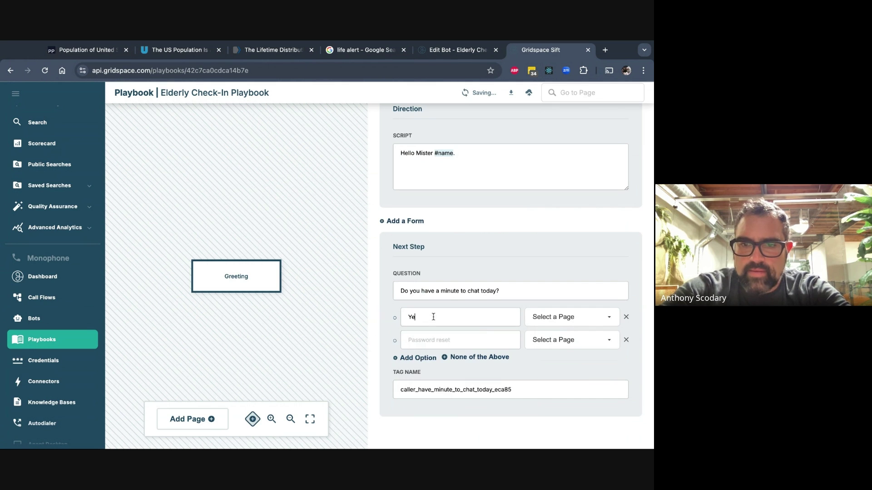
{"action": "type", "text": "s"}
{"action": "left_click", "coordinate": [407, 340]}
{"action": "type", "text": "No"}
{"action": "left_click", "coordinate": [564, 320]}
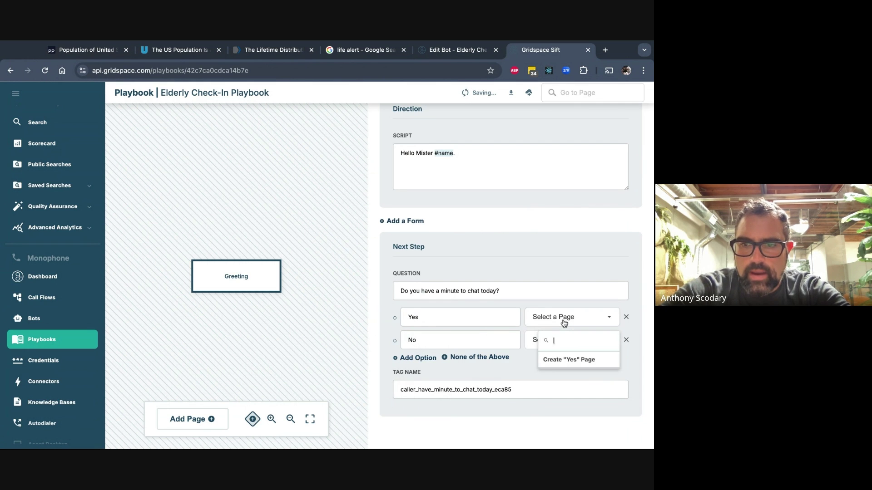
{"action": "left_click", "coordinate": [561, 360]}
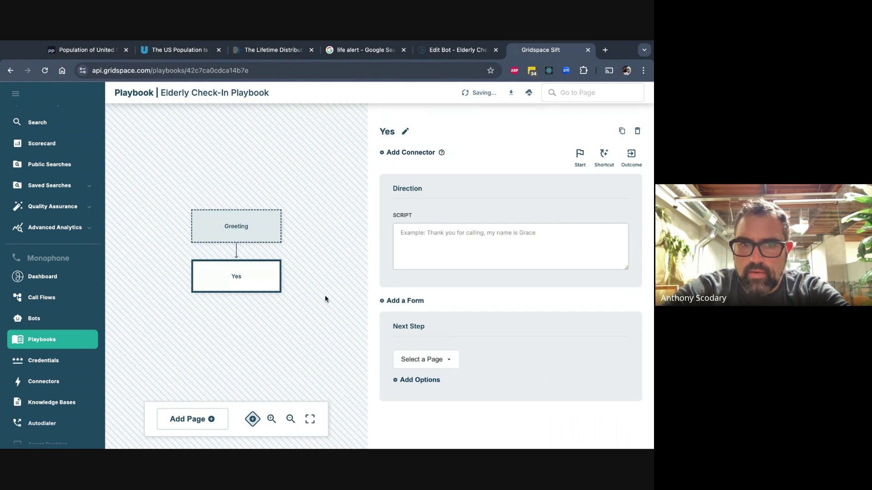
Write the Yes page's script: "Great. So, Mister #name I just wanted to ask a quick couple questions"
{"action": "left_click", "coordinate": [485, 232]}
{"action": "type", "text": "Grea"}
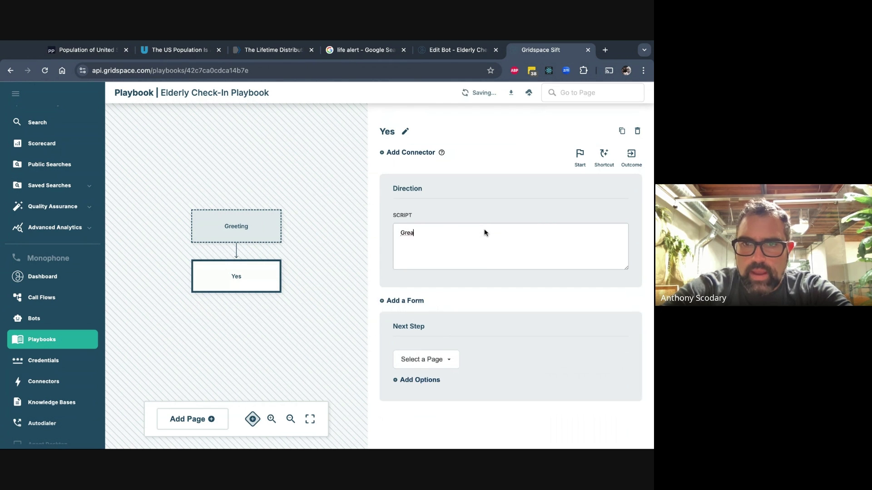
{"action": "type", "text": "t. So"}
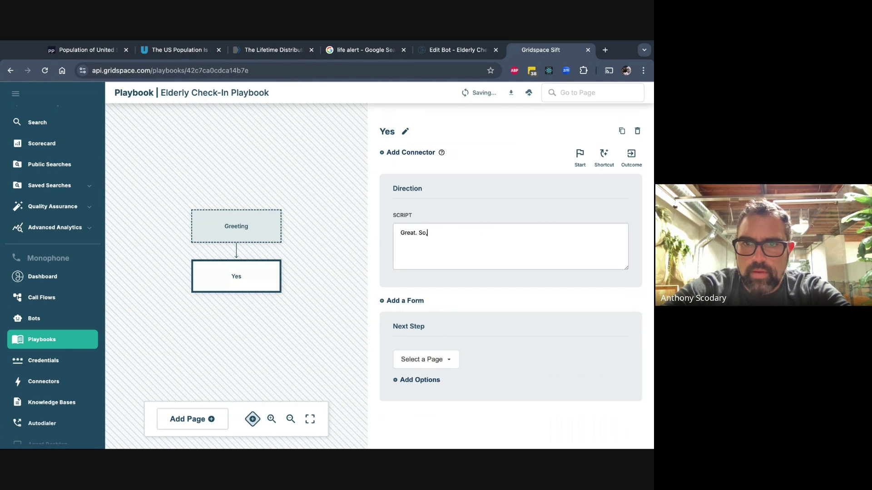
{"action": "type", "text": ", Miste"}
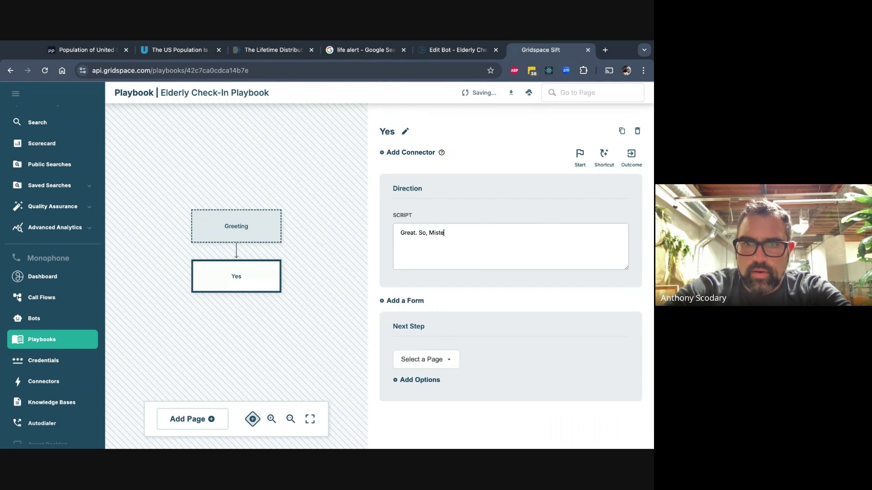
{"action": "type", "text": "r #"}
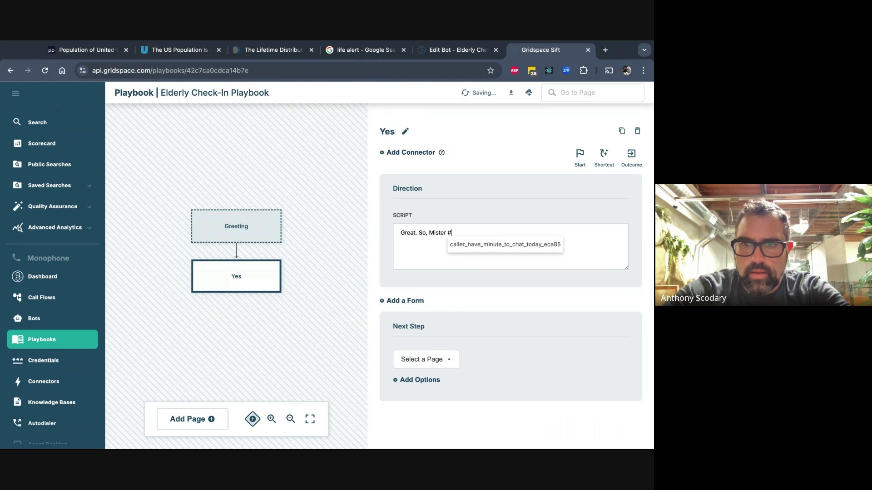
{"action": "type", "text": "name "}
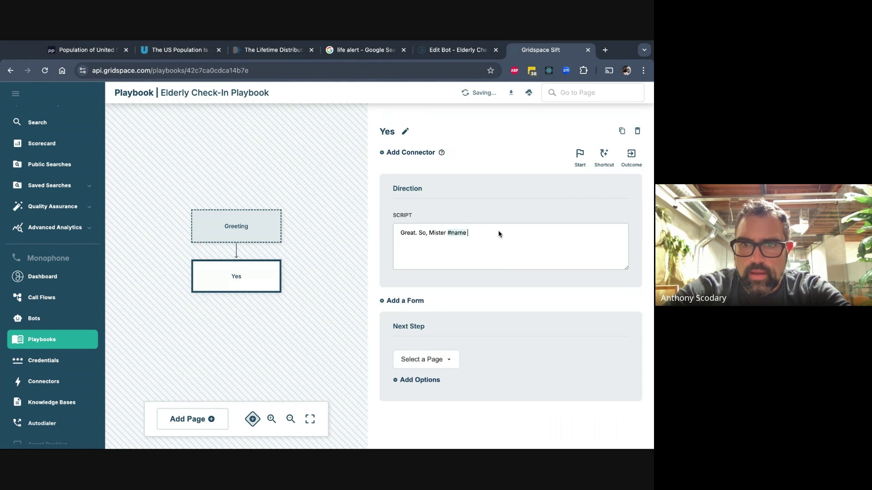
{"action": "type", "text": "I just wanted t"}
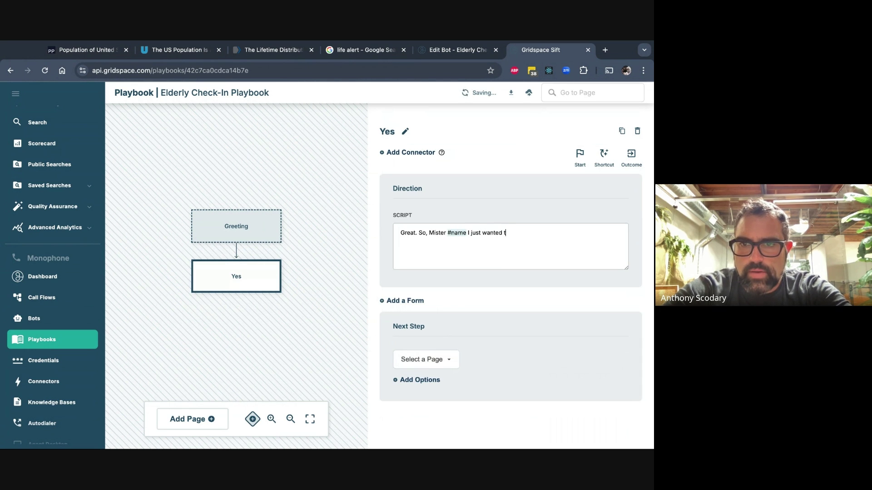
{"action": "type", "text": "o ask a quick"}
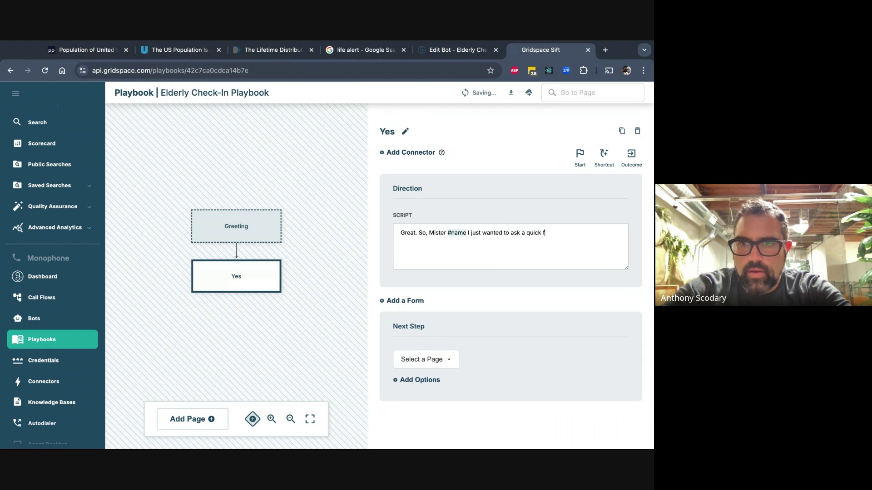
{"action": "type", "text": " couple questions"}
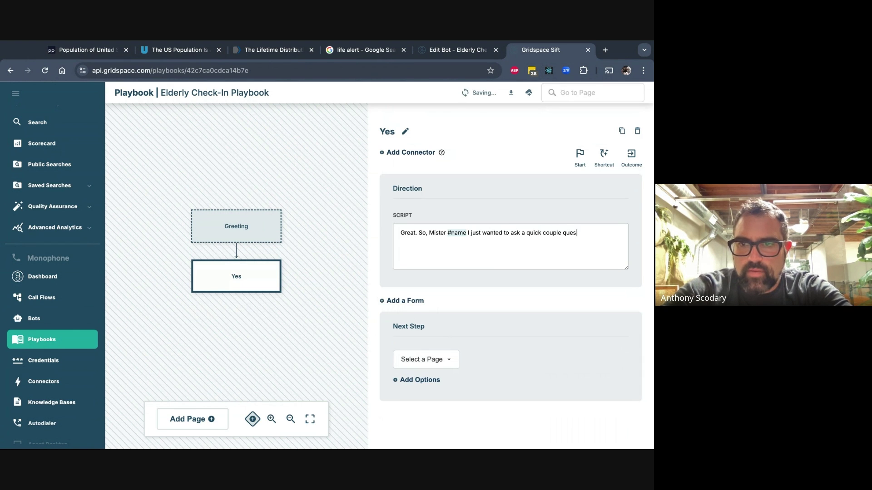
Add a form to the Yes page with the question "How are you feeling today?"
{"action": "left_click", "coordinate": [405, 300]}
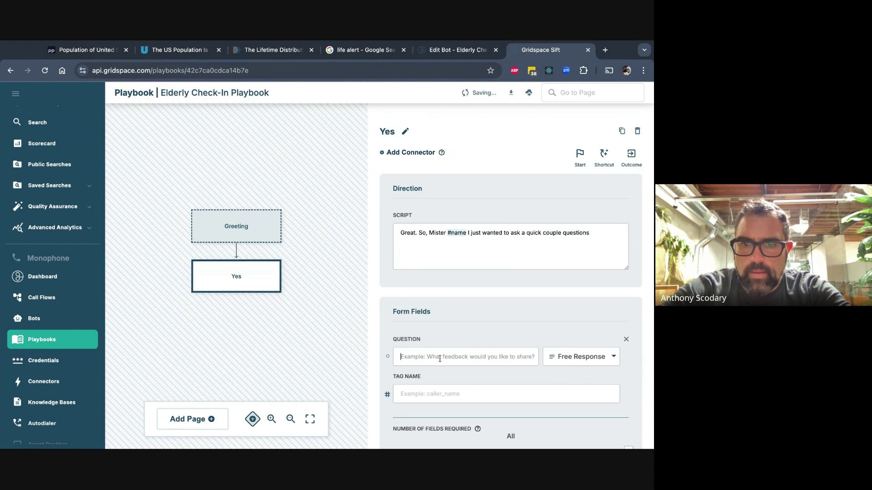
{"action": "type", "text": "How are you feeling to"}
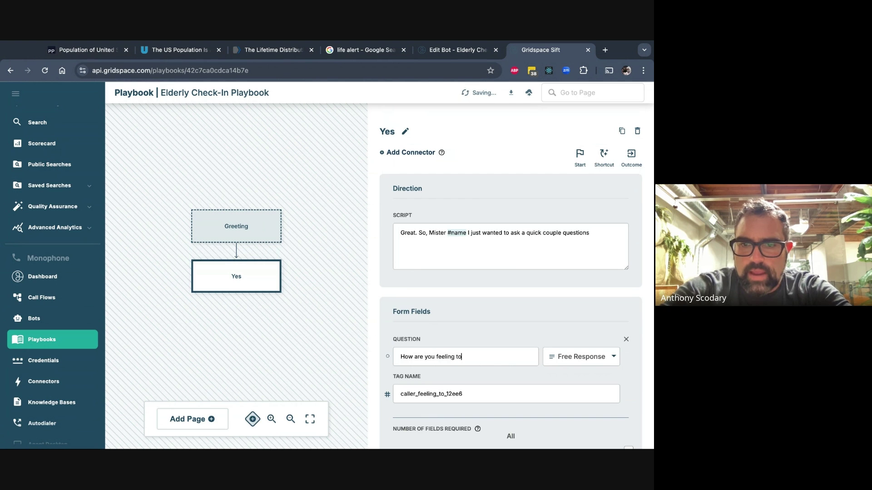
{"action": "type", "text": "day?"}
Add a second form field asking "Has there been any change in your health?"
{"action": "scroll", "coordinate": [431, 360], "scroll_direction": "down", "scroll_amount": 2}
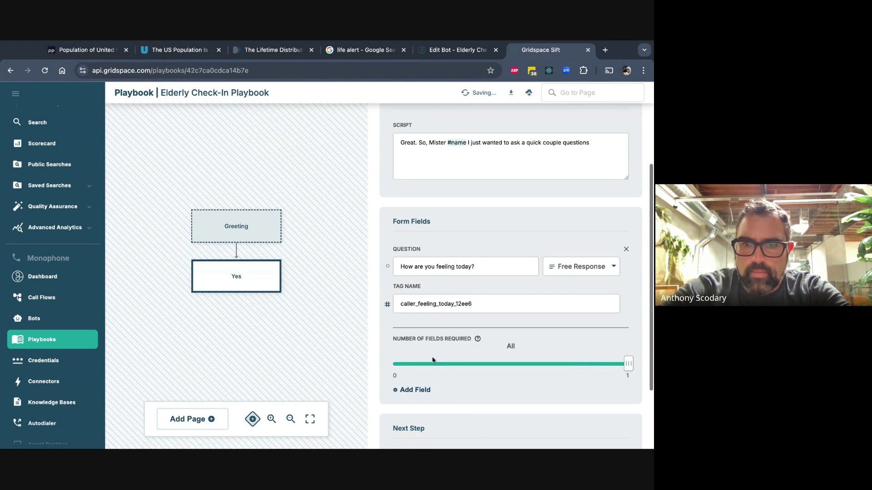
{"action": "left_click", "coordinate": [415, 389]}
{"action": "left_click", "coordinate": [438, 362]}
{"action": "type", "text": "Has ther"}
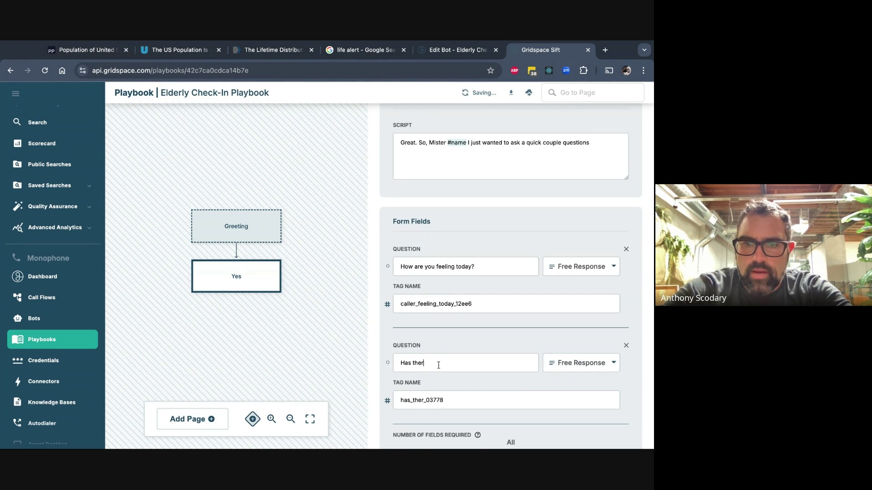
{"action": "type", "text": "e been any change in "}
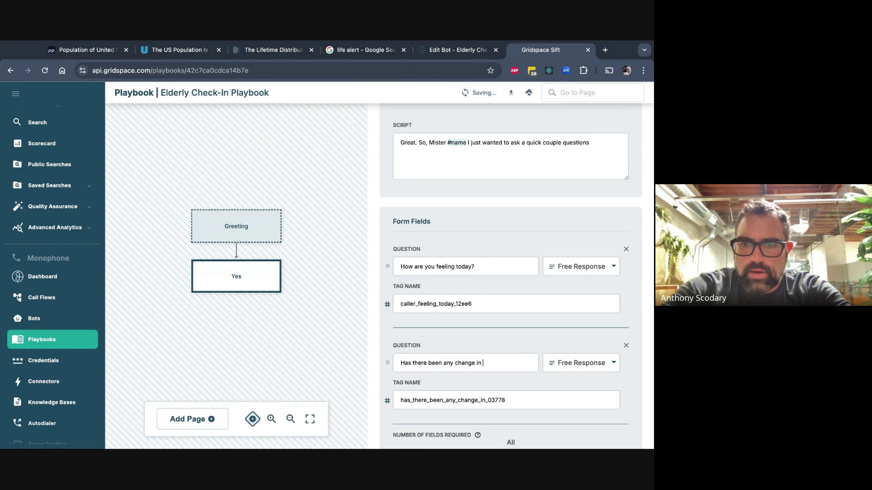
{"action": "type", "text": "your health?"}
Add a third form field asking "What did you do this week?"
{"action": "scroll", "coordinate": [405, 345], "scroll_direction": "down", "scroll_amount": 3}
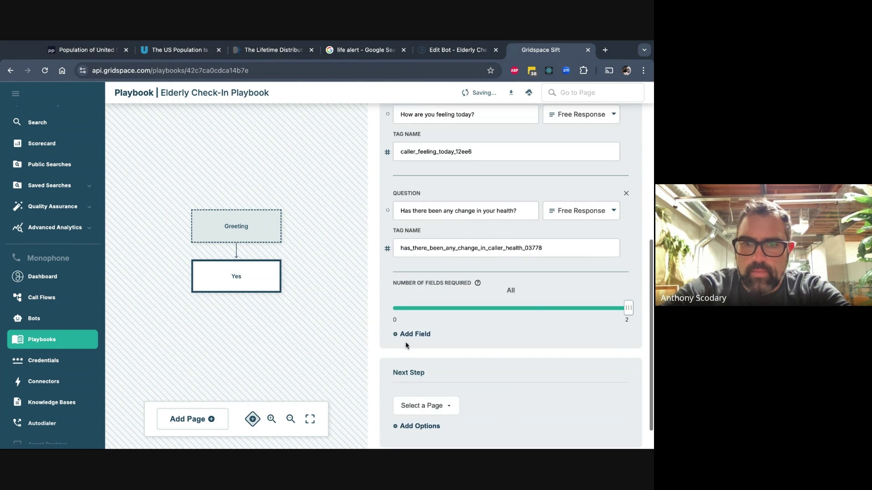
{"action": "left_click", "coordinate": [413, 334]}
{"action": "left_click", "coordinate": [434, 307]}
{"action": "type", "text": "What "}
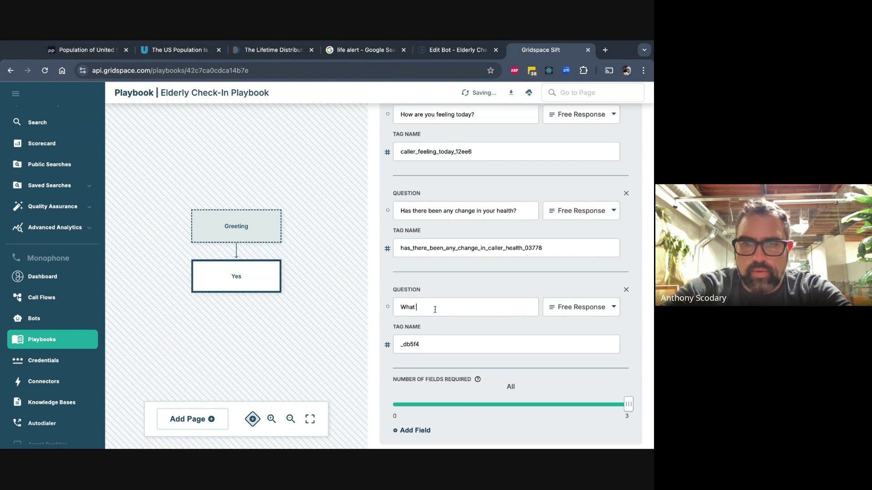
{"action": "type", "text": "did you do this week?"}
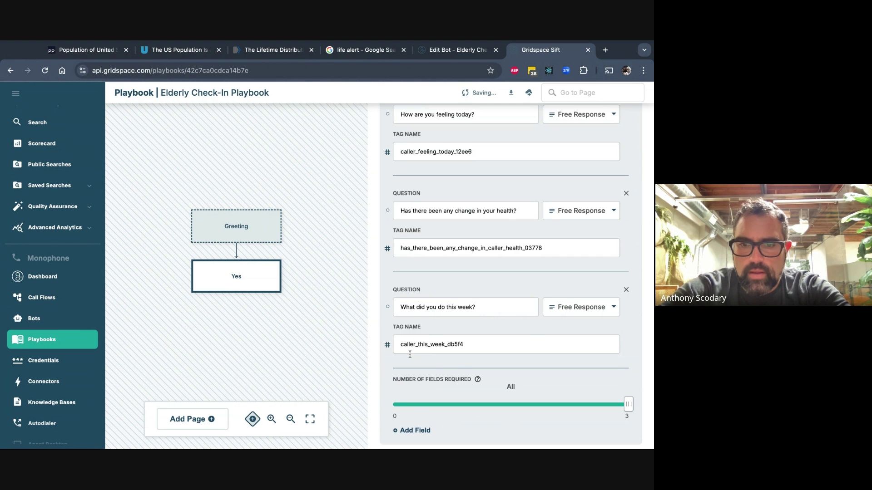
Add a fourth form field asking "Have you been taking all your medications?"
{"action": "scroll", "coordinate": [410, 354], "scroll_direction": "down", "scroll_amount": 1}
{"action": "left_click", "coordinate": [411, 387]}
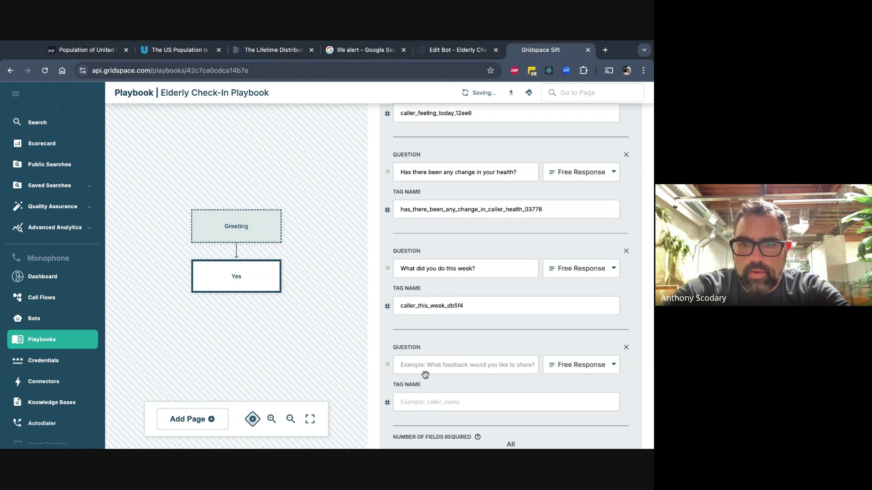
{"action": "left_click", "coordinate": [433, 368]}
{"action": "type", "text": "Have you been "}
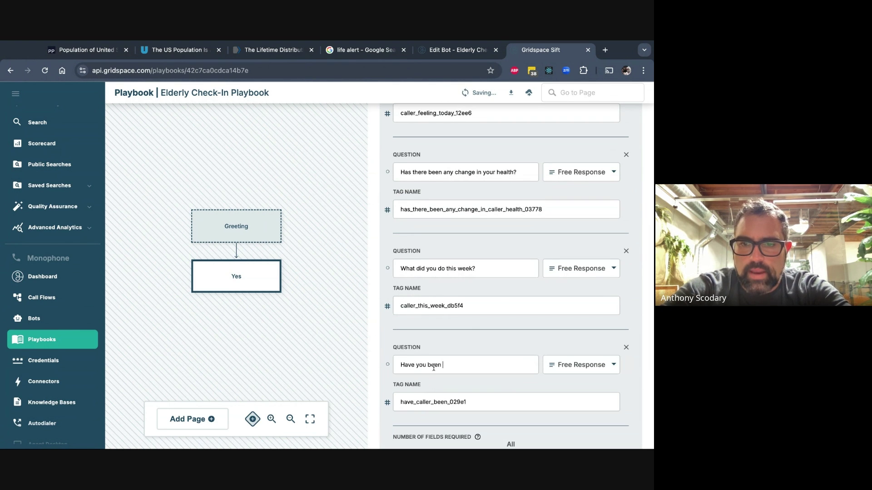
{"action": "type", "text": "taking all your medi"}
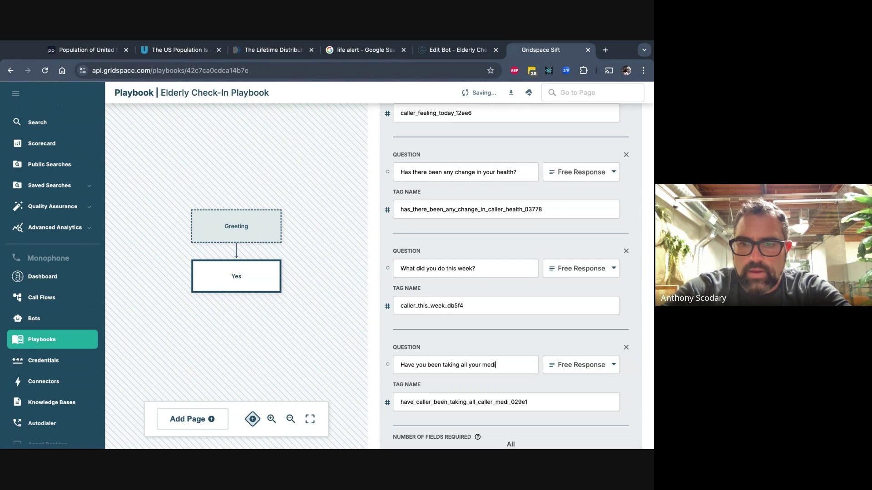
{"action": "type", "text": "cations?"}
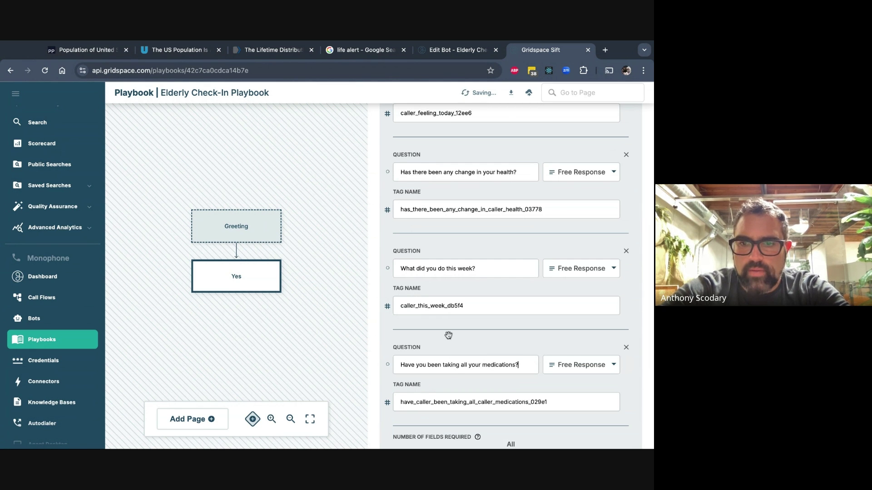
Create a new page as the next step after the Yes page
{"action": "scroll", "coordinate": [448, 335], "scroll_direction": "down", "scroll_amount": 4}
{"action": "scroll", "coordinate": [443, 348], "scroll_direction": "down", "scroll_amount": 1}
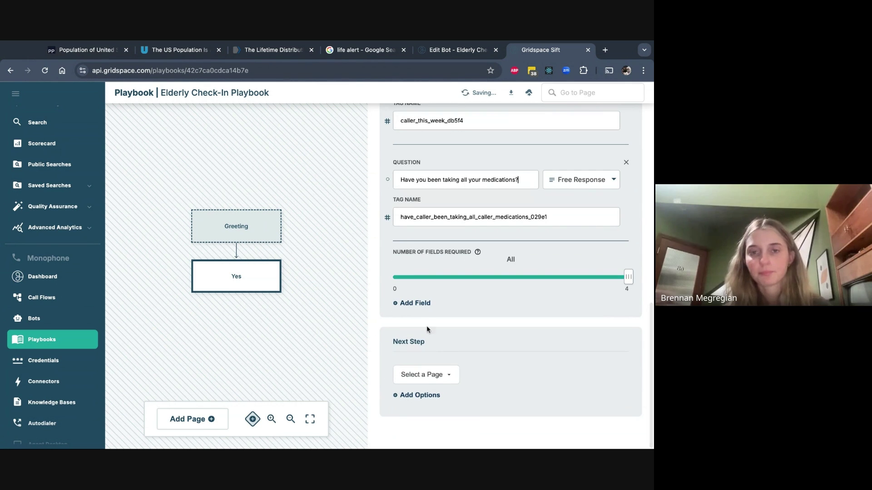
{"action": "left_click", "coordinate": [423, 375]}
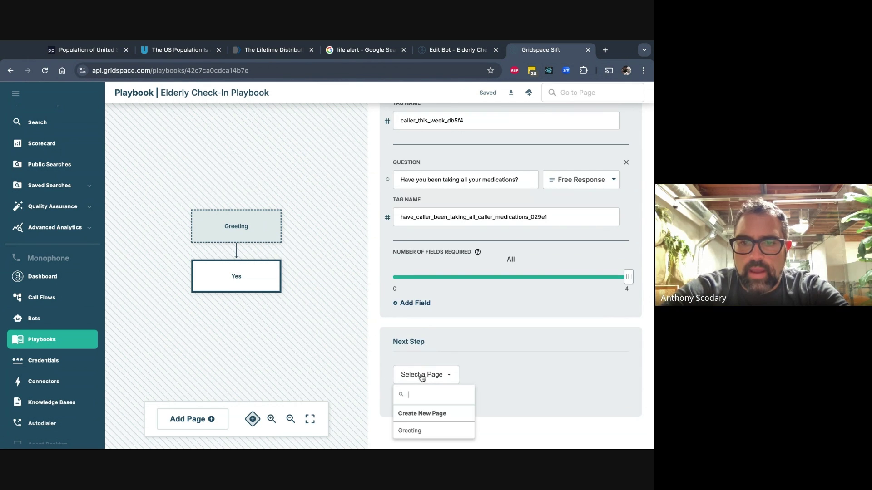
{"action": "left_click", "coordinate": [434, 415]}
Write the new page's script as "Great, you're all done. Anything else you wanted to tell me about?"
{"action": "left_click", "coordinate": [463, 229]}
{"action": "type", "text": "Great"}
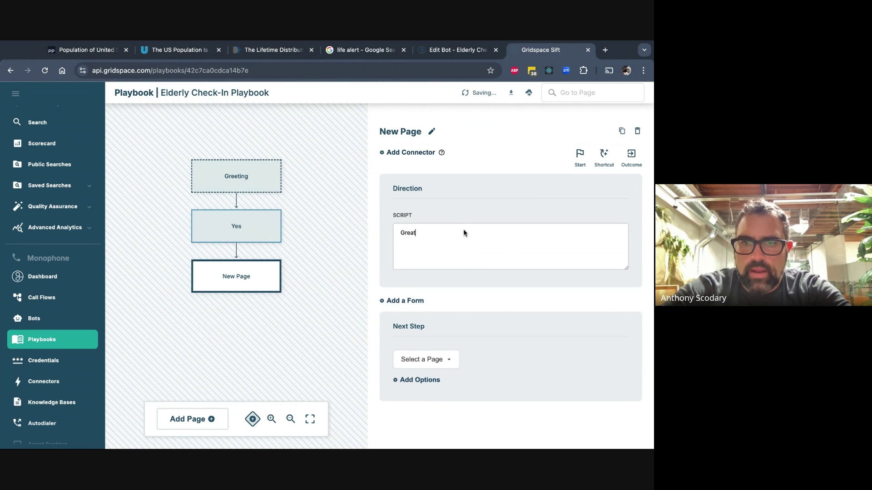
{"action": "type", "text": ", you're all don"}
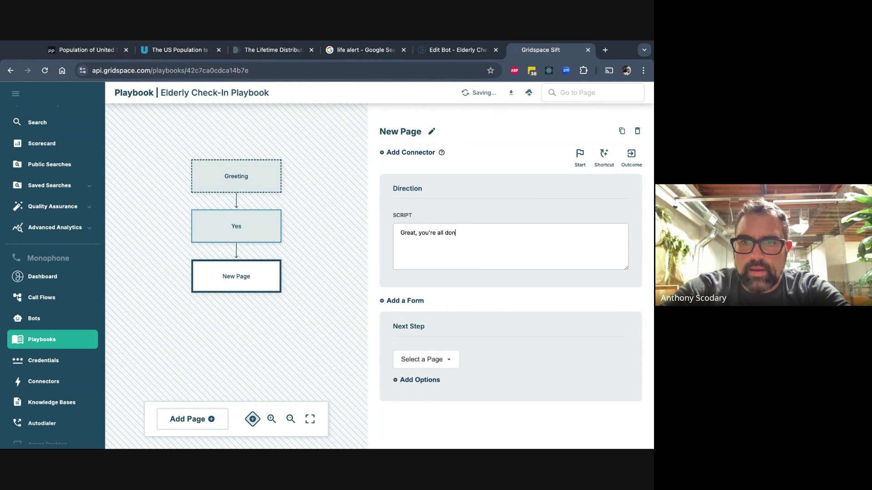
{"action": "type", "text": "e. Anything else y"}
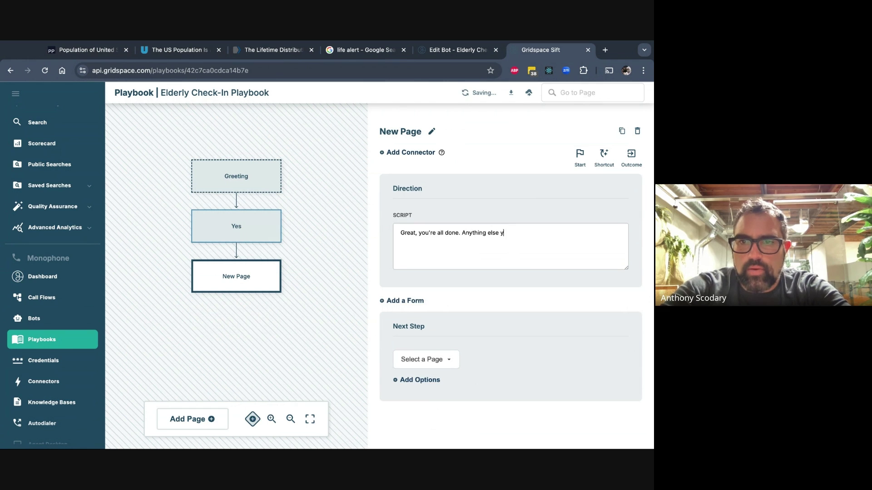
{"action": "type", "text": "ou wanted to tell me about?"}
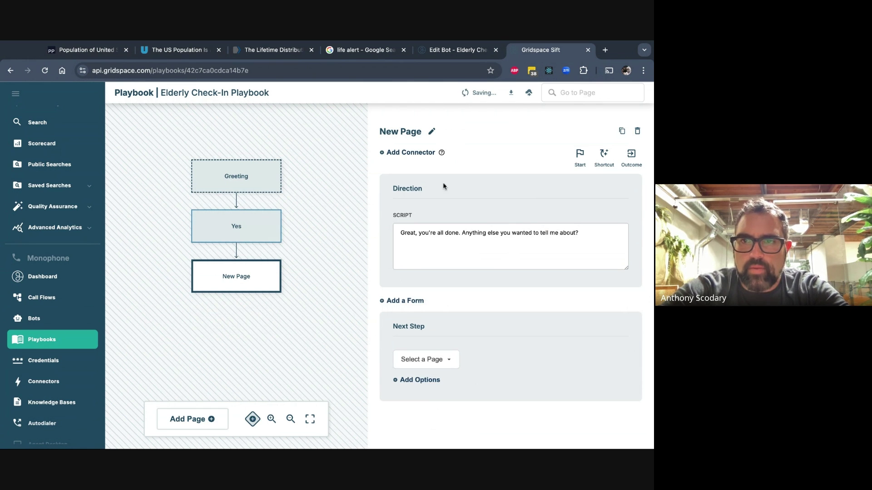
Make the new page an outcome page and set its outcome to "done_with_survey"
{"action": "left_click", "coordinate": [626, 161]}
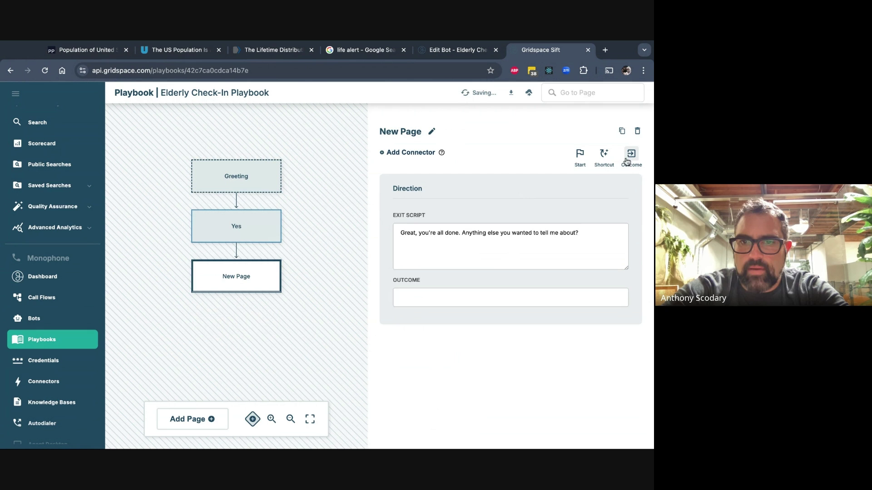
{"action": "left_click", "coordinate": [473, 297]}
{"action": "type", "text": "done_with_"}
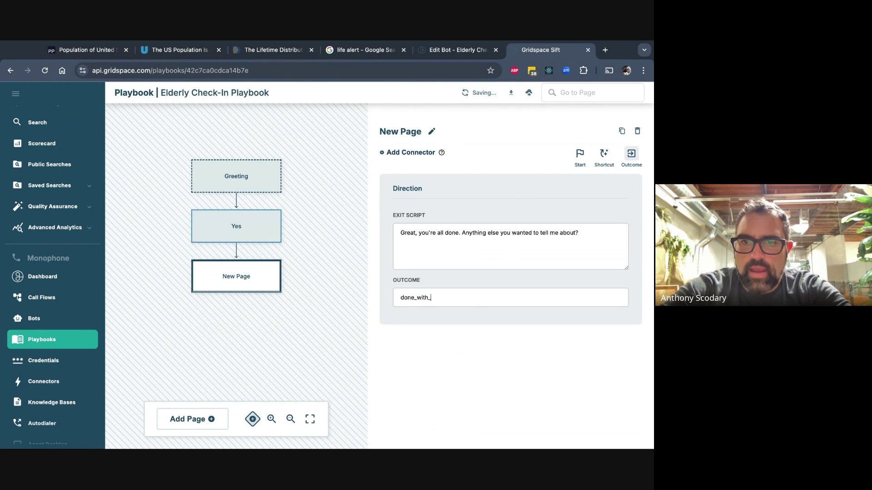
{"action": "type", "text": "survey"}
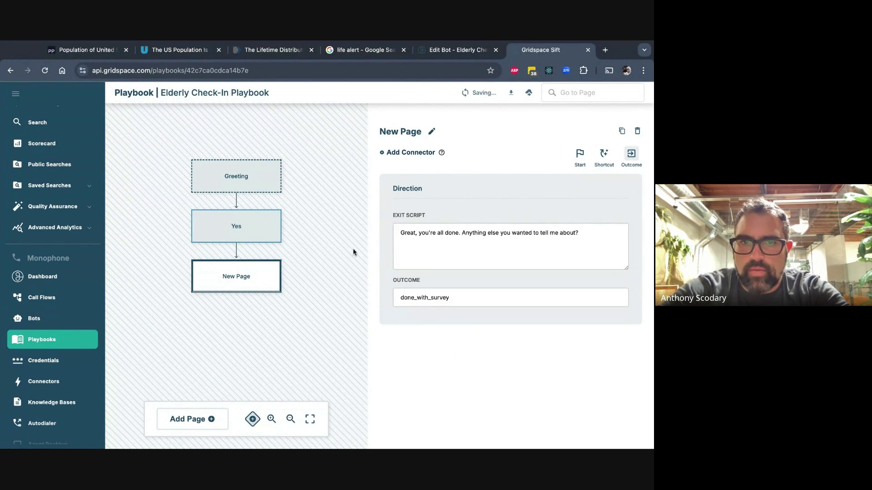
Rename the new outcome page as "End"
{"action": "left_click", "coordinate": [432, 132]}
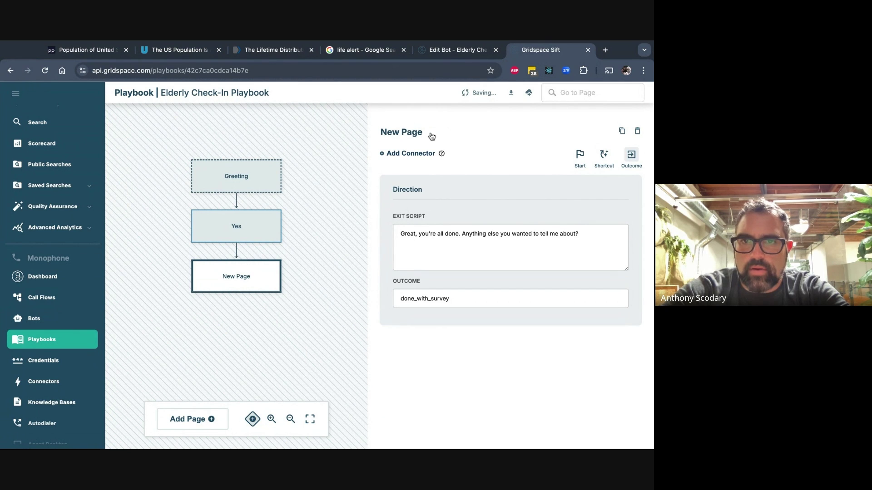
{"action": "key", "text": "ctrl+a"}
{"action": "key", "text": "BackSpace"}
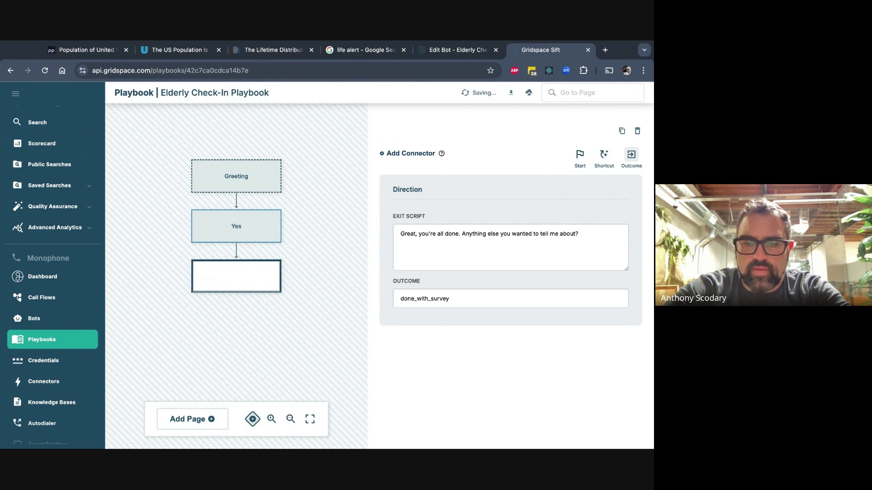
{"action": "type", "text": "End"}
{"action": "key", "text": "Return"}
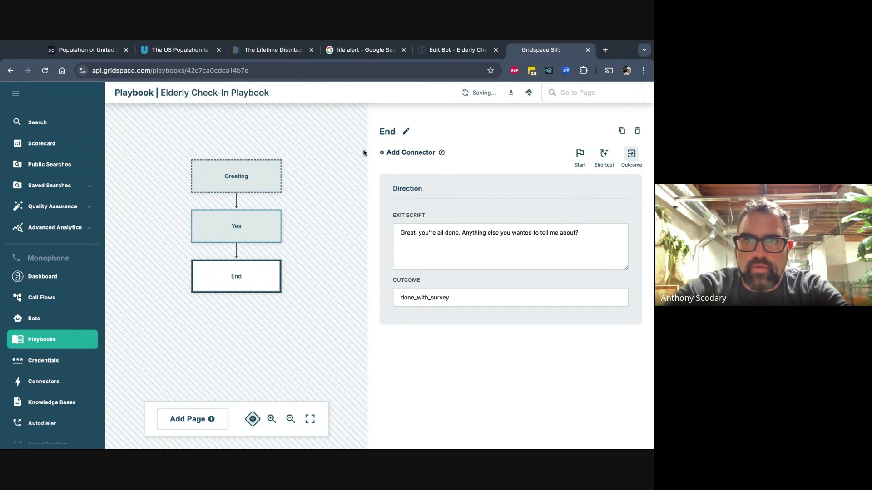
Start a coaching session for the Elderly Check-In bot using the Elderly Check-In Playbook, filling in the first name for the name variable
{"action": "left_click", "coordinate": [451, 51]}
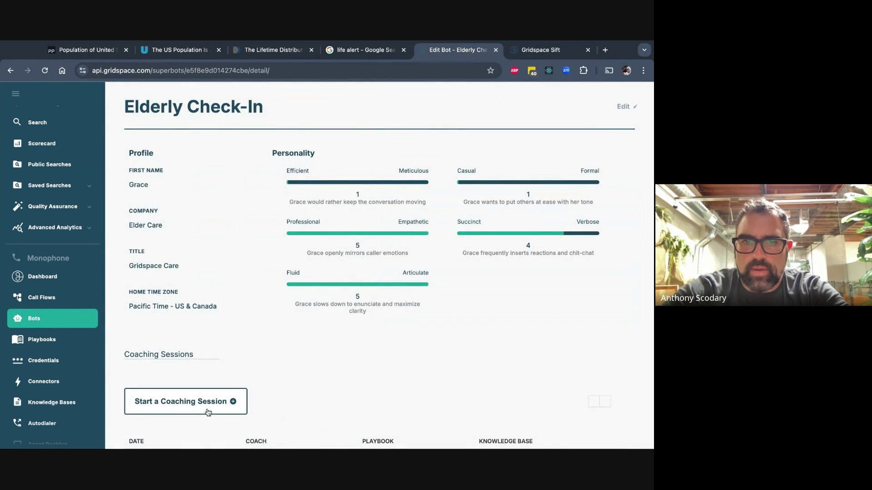
{"action": "left_click", "coordinate": [208, 413]}
{"action": "left_click", "coordinate": [386, 240]}
{"action": "left_click", "coordinate": [385, 277]}
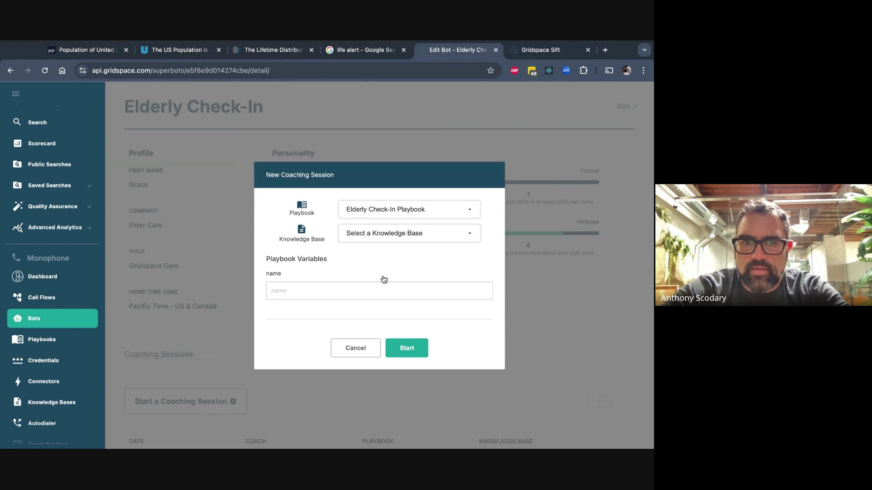
{"action": "left_click", "coordinate": [369, 291]}
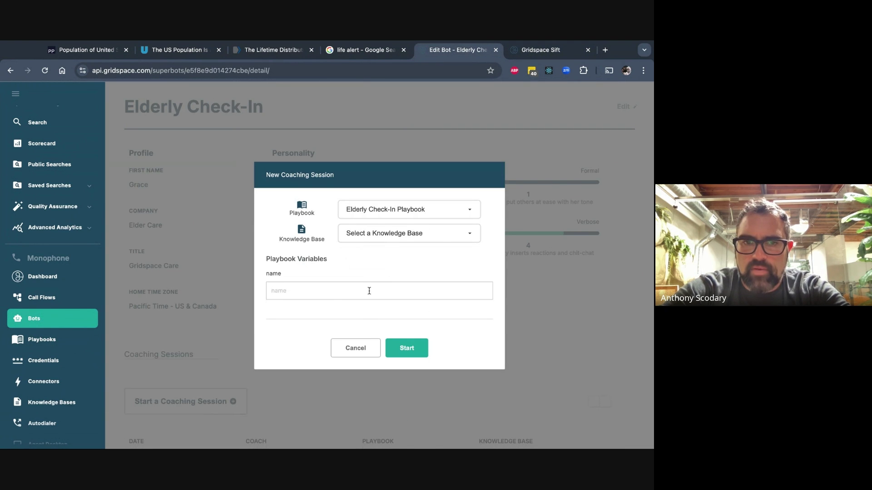
{"action": "type", "text": "Anthony"}
{"action": "left_click", "coordinate": [404, 350]}
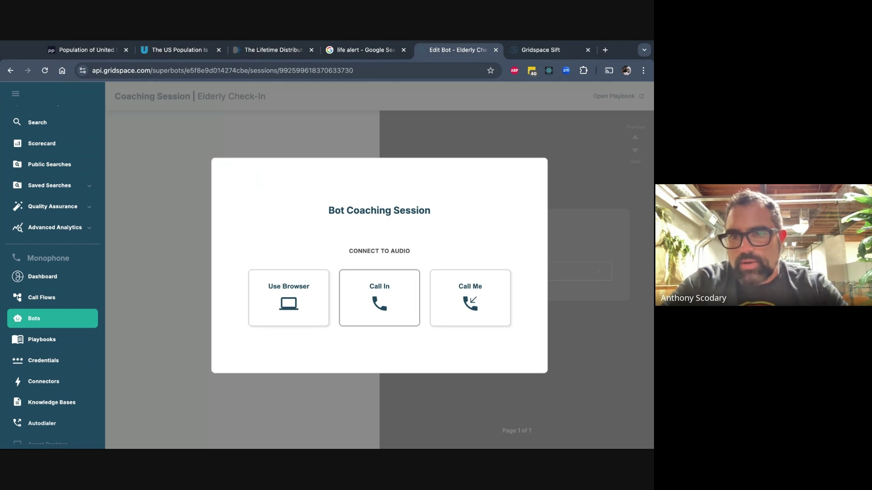
Connect the coaching session's audio through the browser and choose Yes on the Greeting page
{"action": "left_click", "coordinate": [300, 299]}
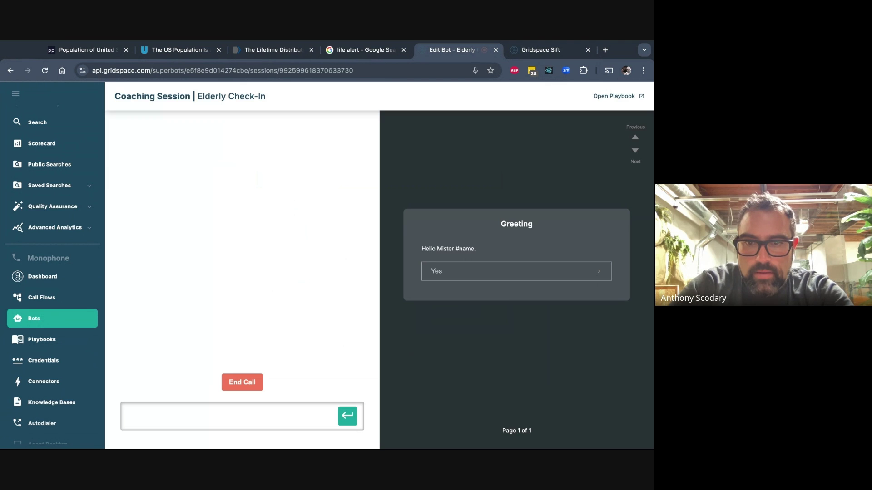
{"action": "left_click", "coordinate": [516, 271]}
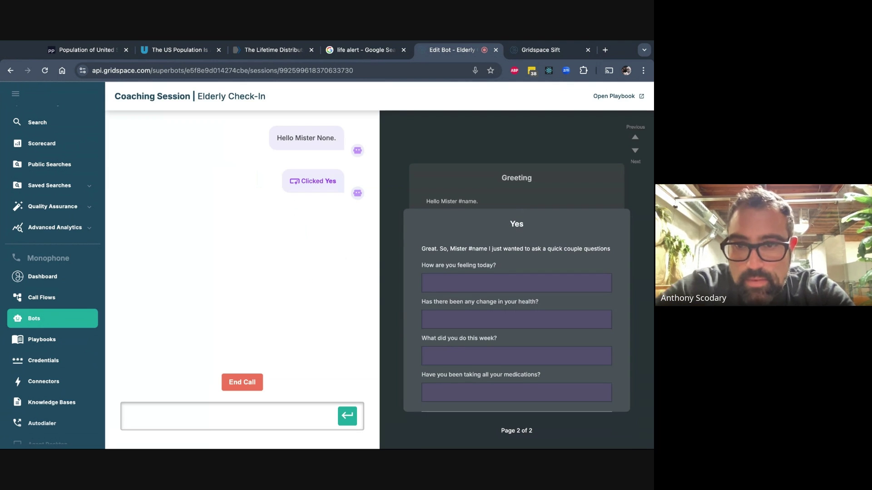